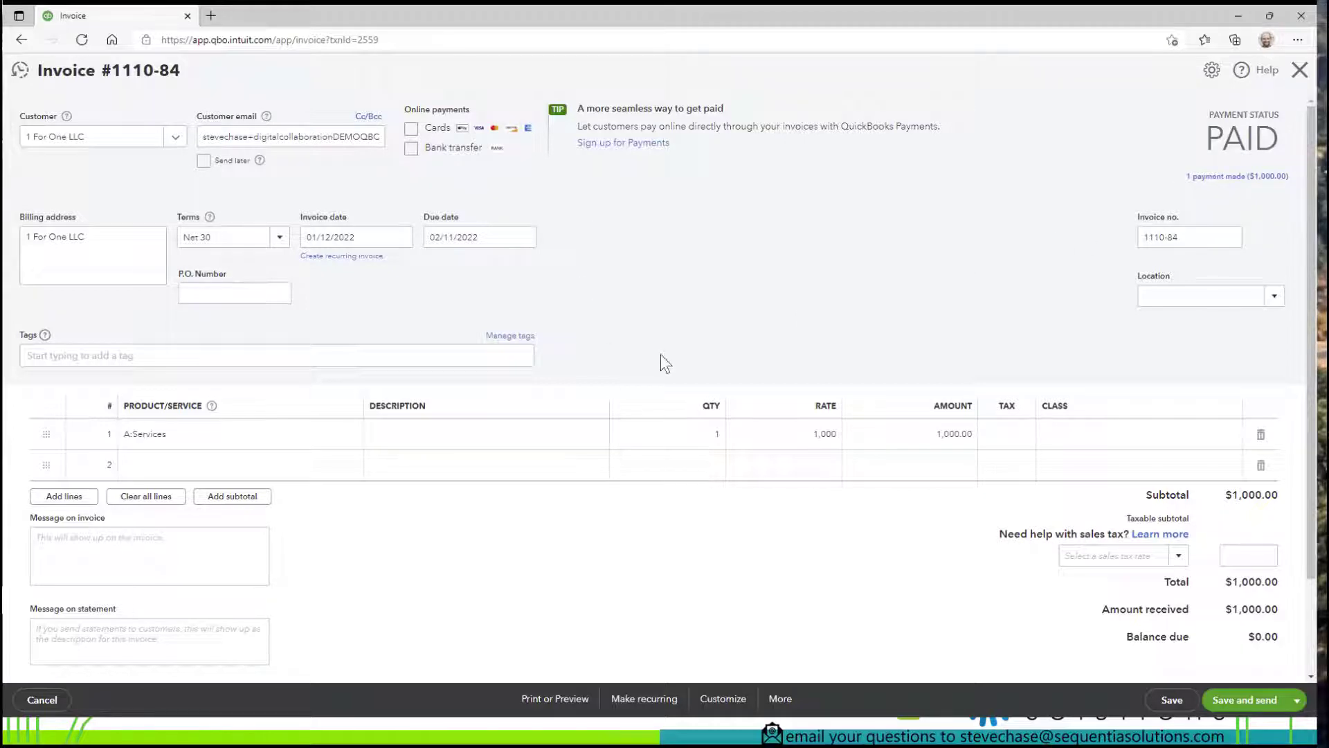
Delete the open paid $1,000.00 invoice for 1 For One LLC, including confirmation despite its linked transactions
click(793, 703)
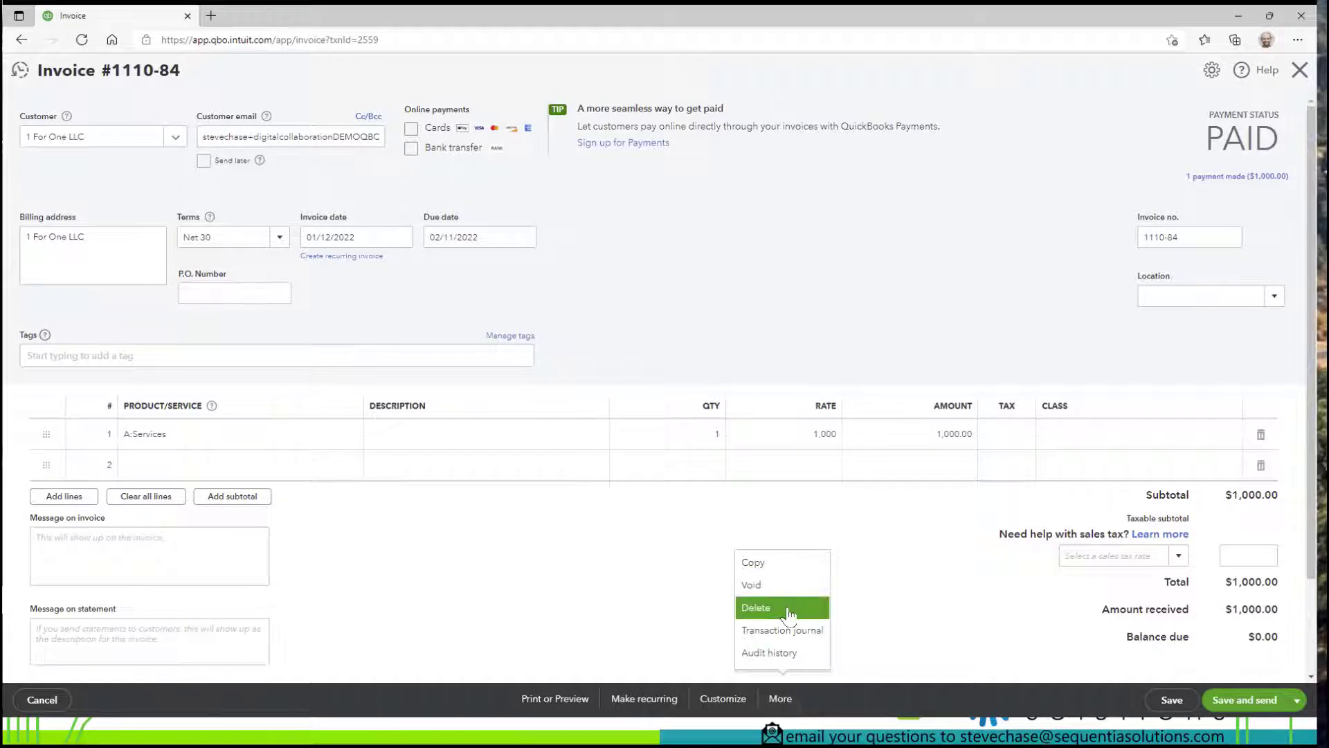
click(756, 607)
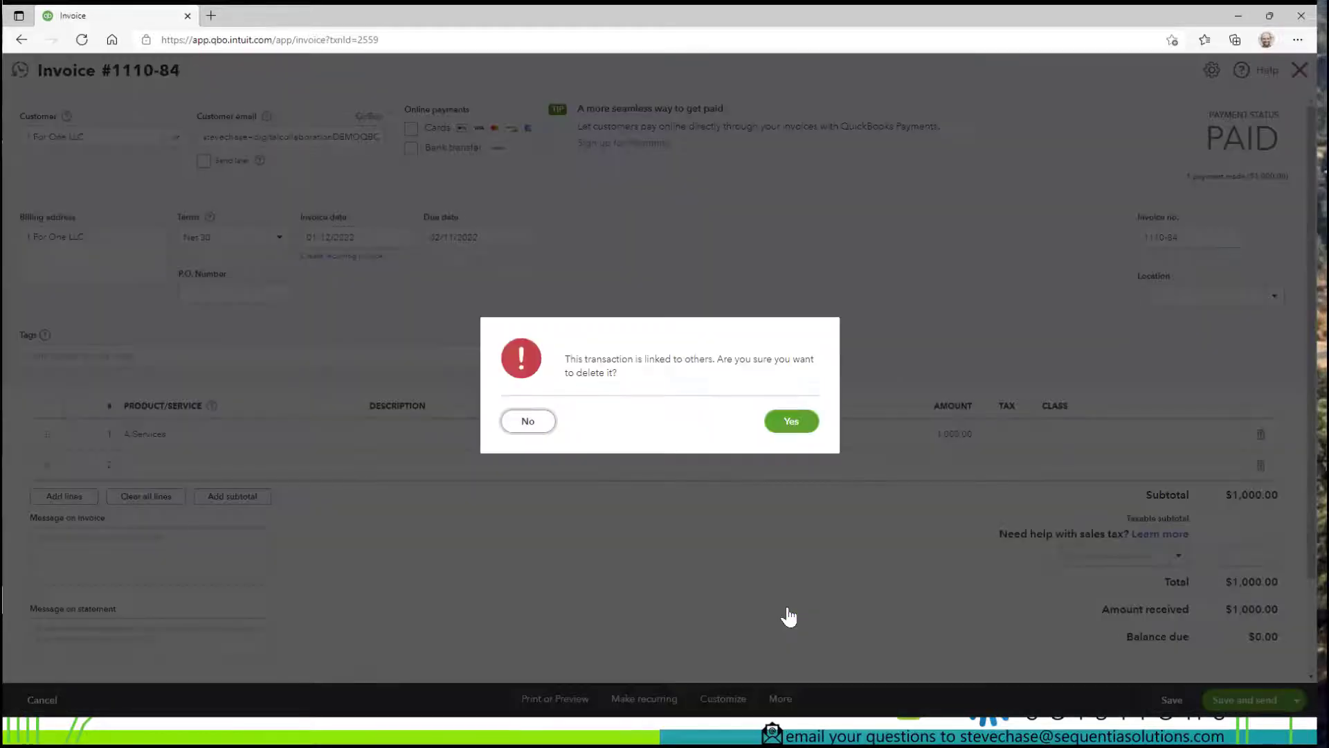
click(779, 426)
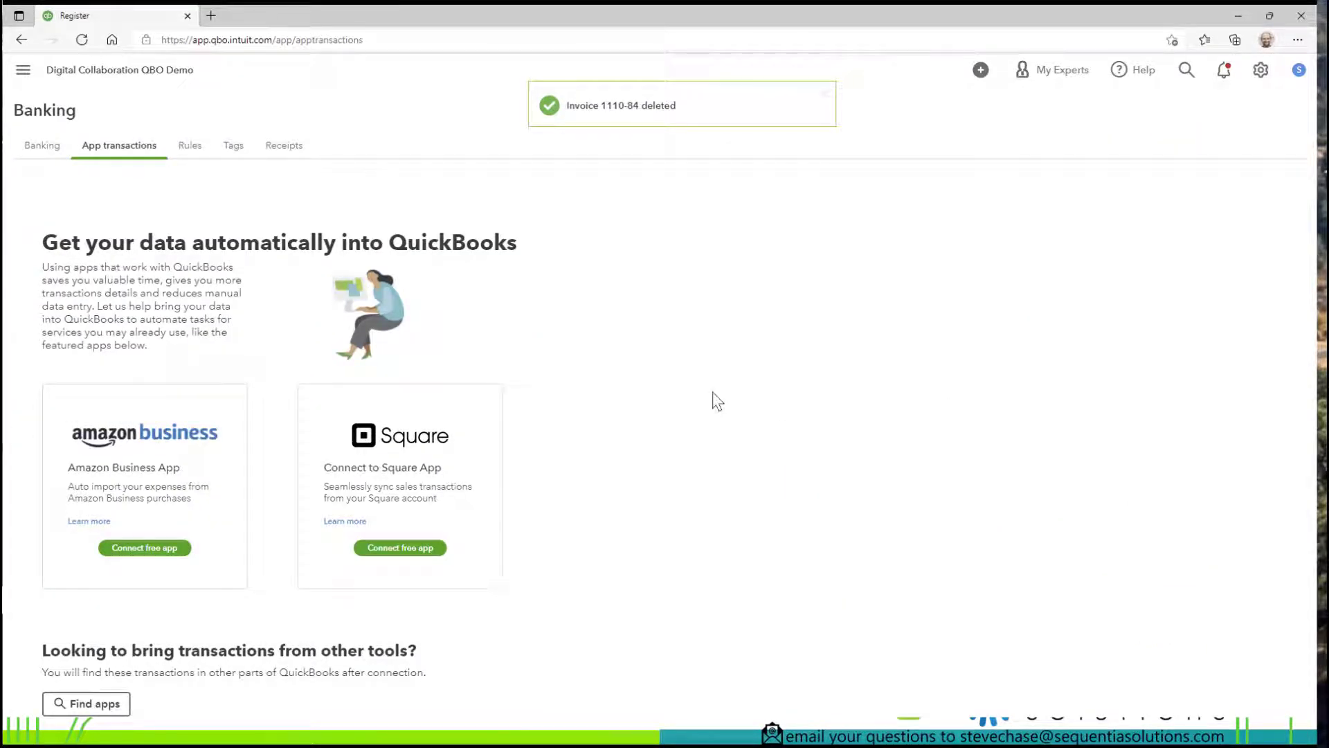
Open the audit log and check the entry for the deleted 1 For One LLC invoice
click(1259, 70)
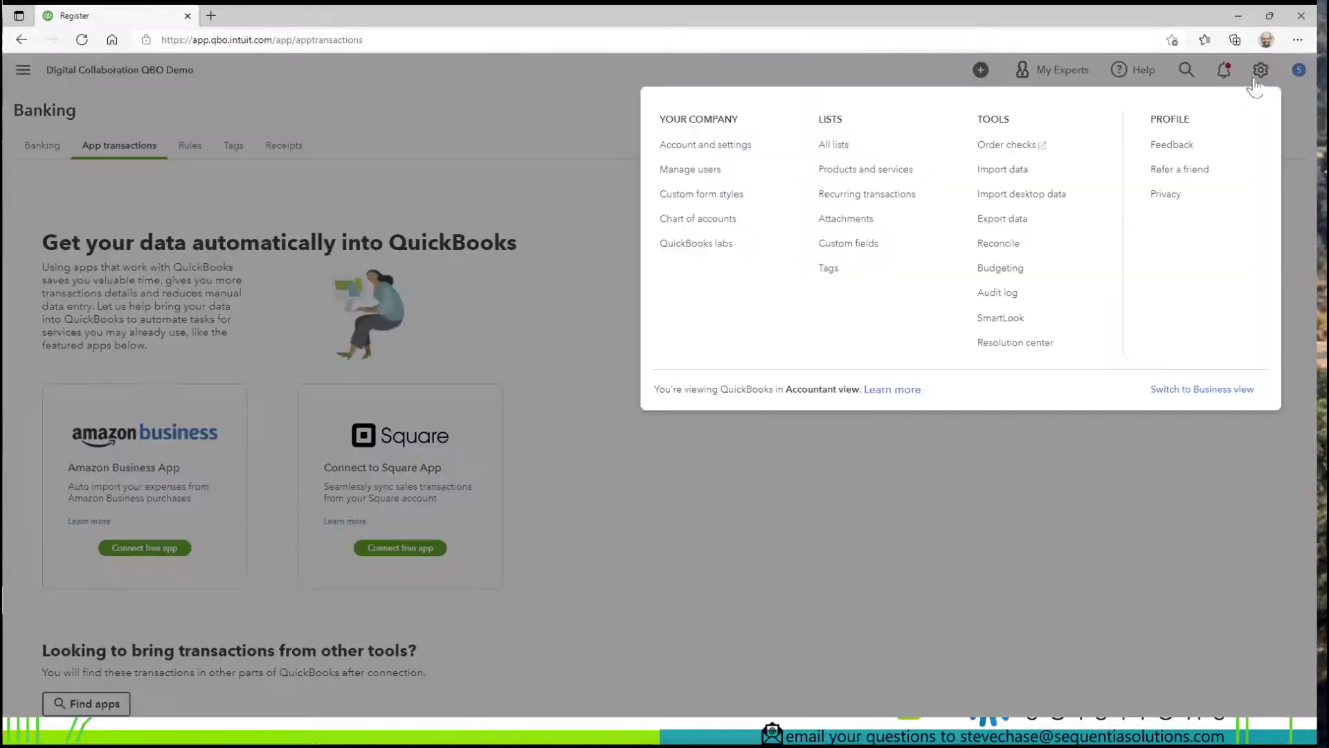
click(1053, 297)
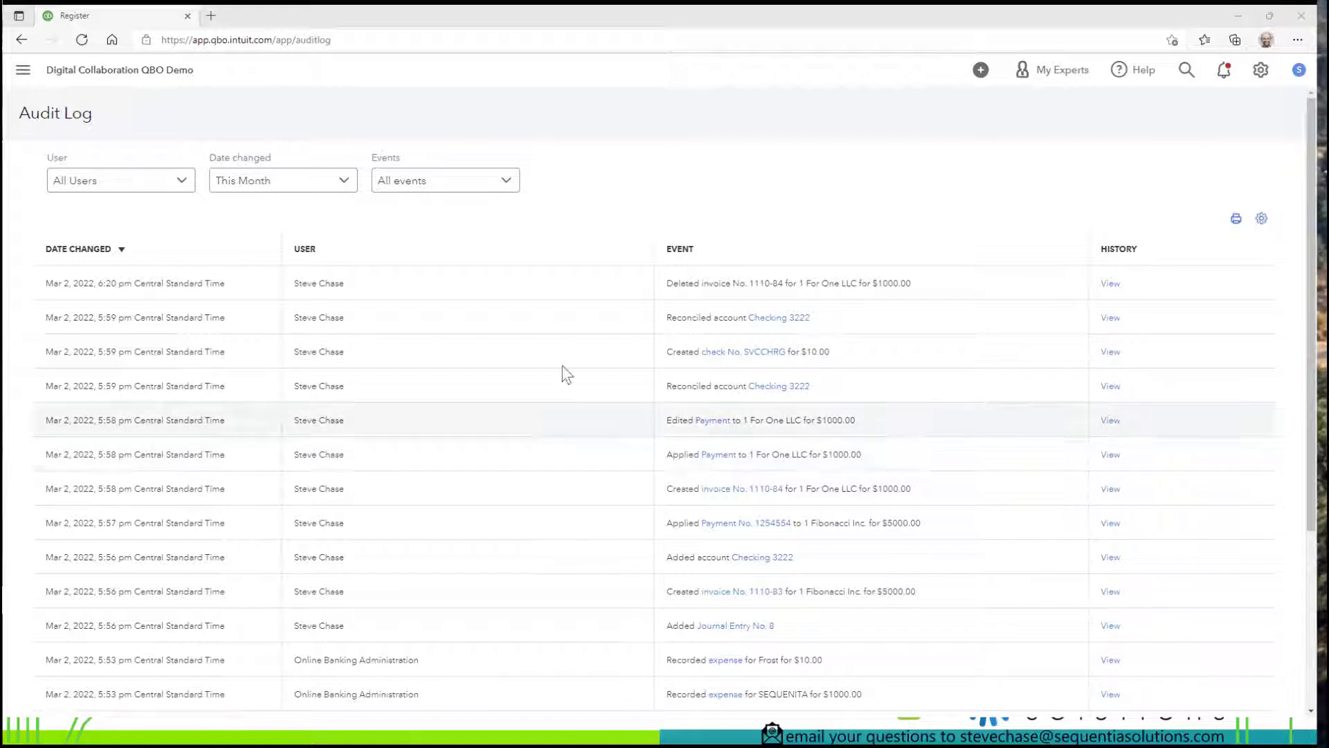
drag(685, 282, 807, 280)
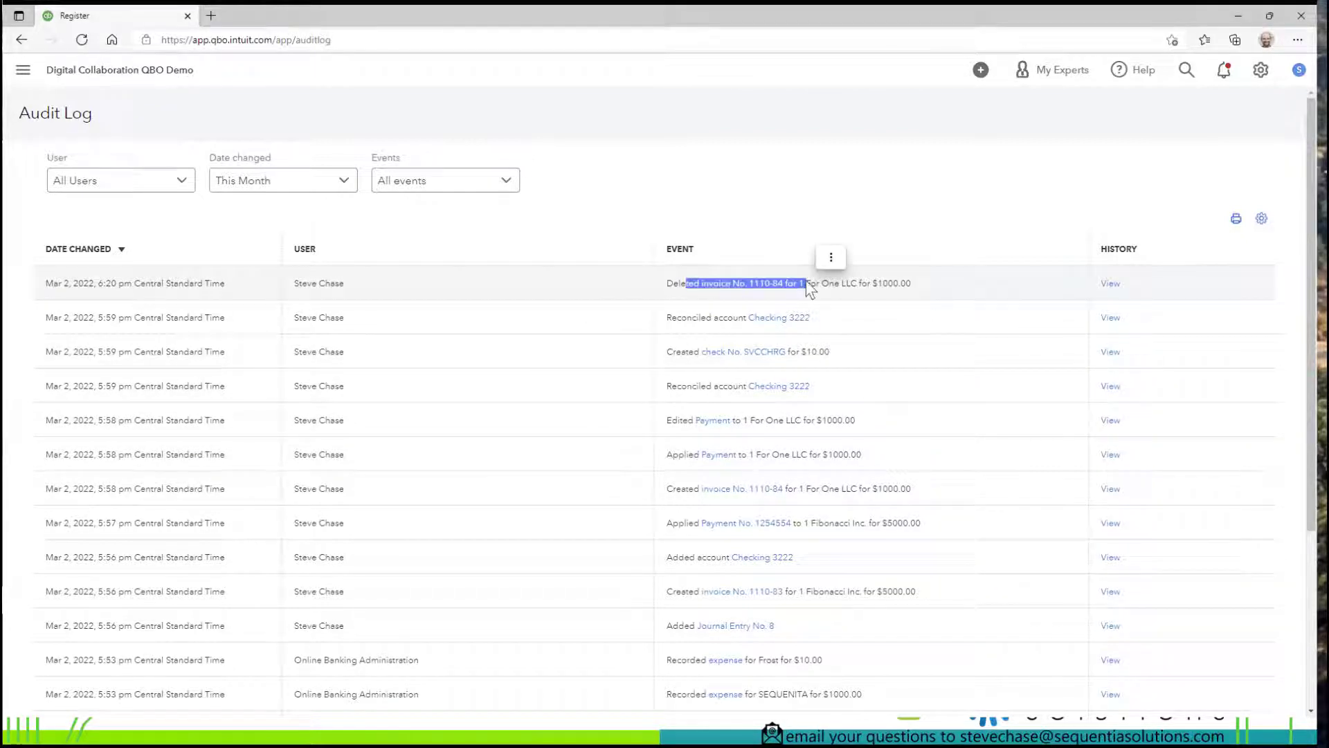
click(808, 283)
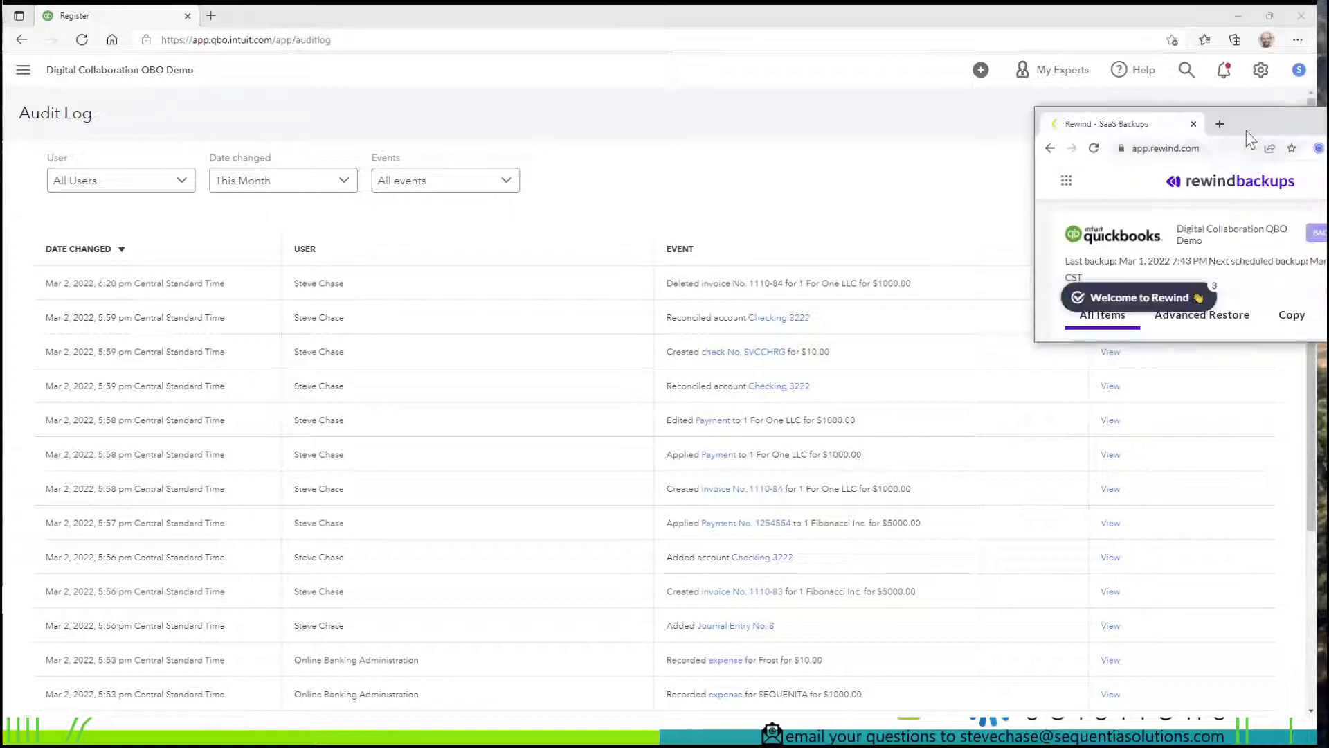
Switch to Rewind Backups, refresh the vault and open the backed-up $1000.0 invoice for 1 For One LLC
drag(1254, 118, 670, 9)
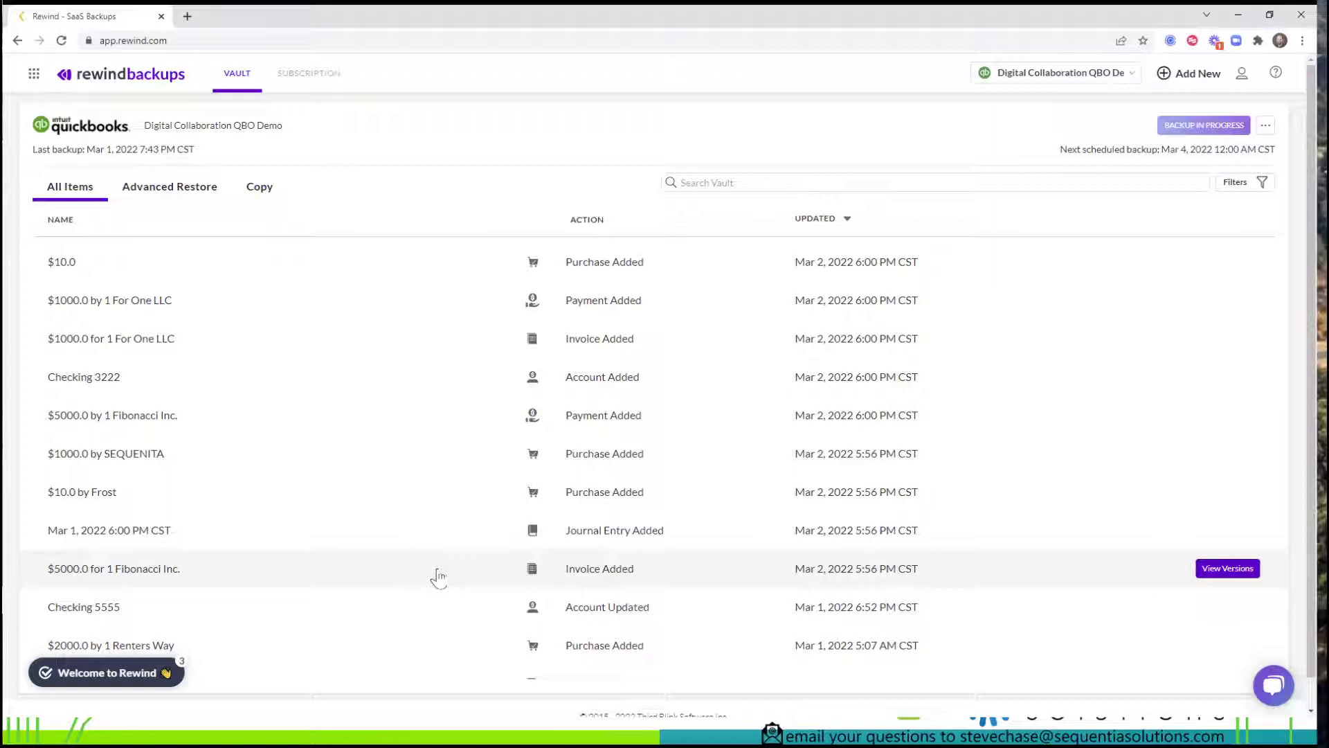
click(63, 40)
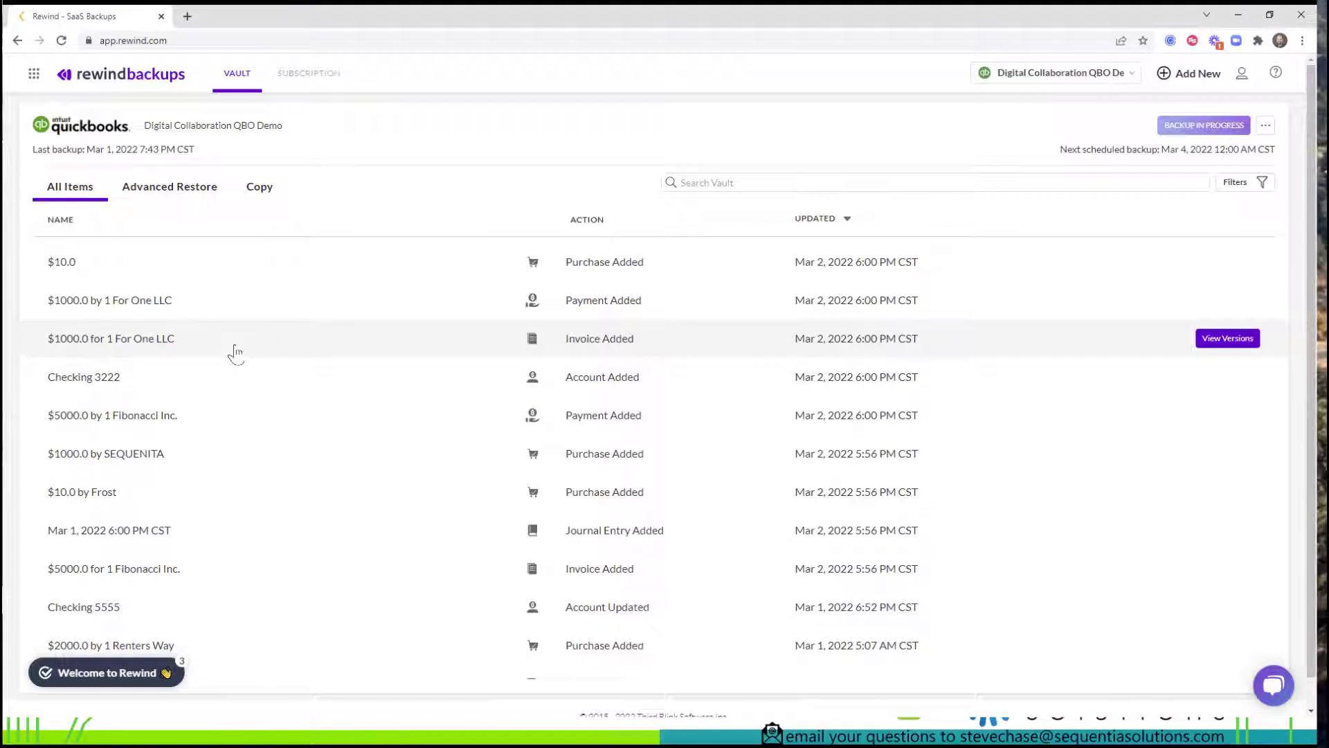
click(909, 340)
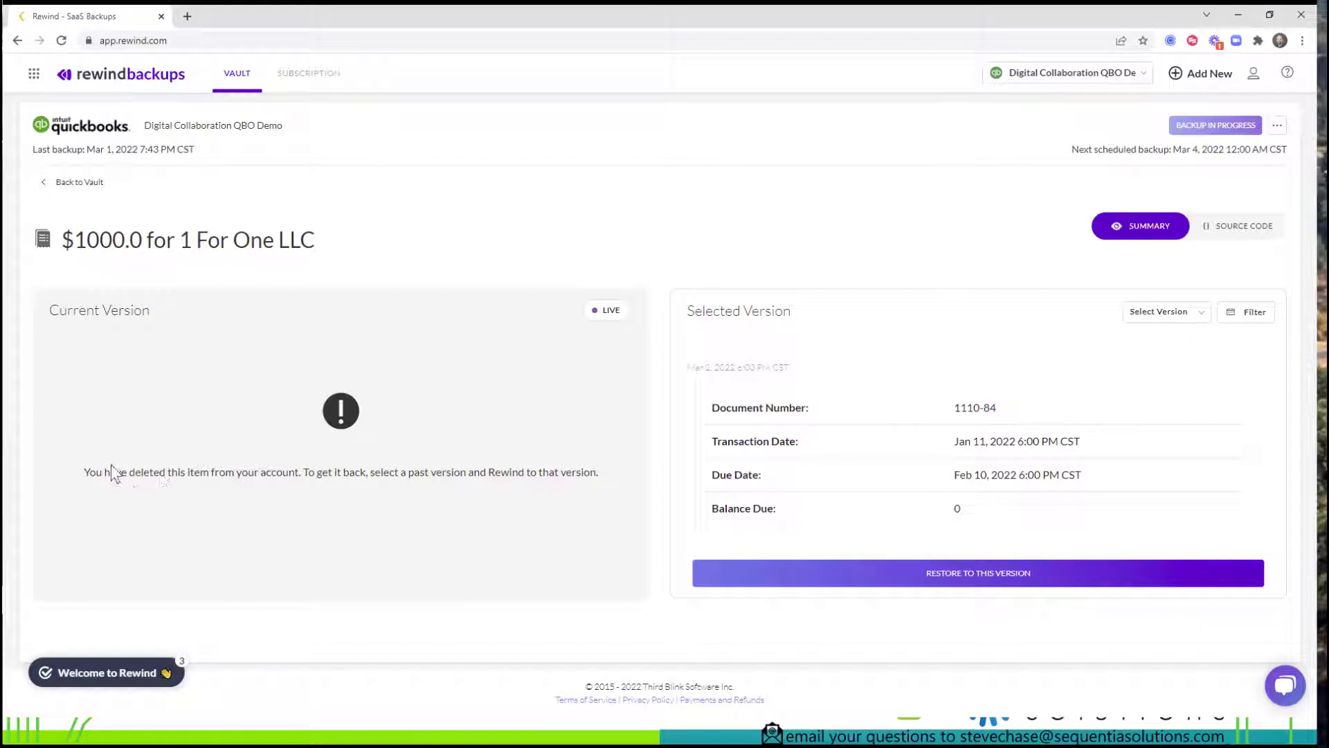
drag(104, 471, 253, 476)
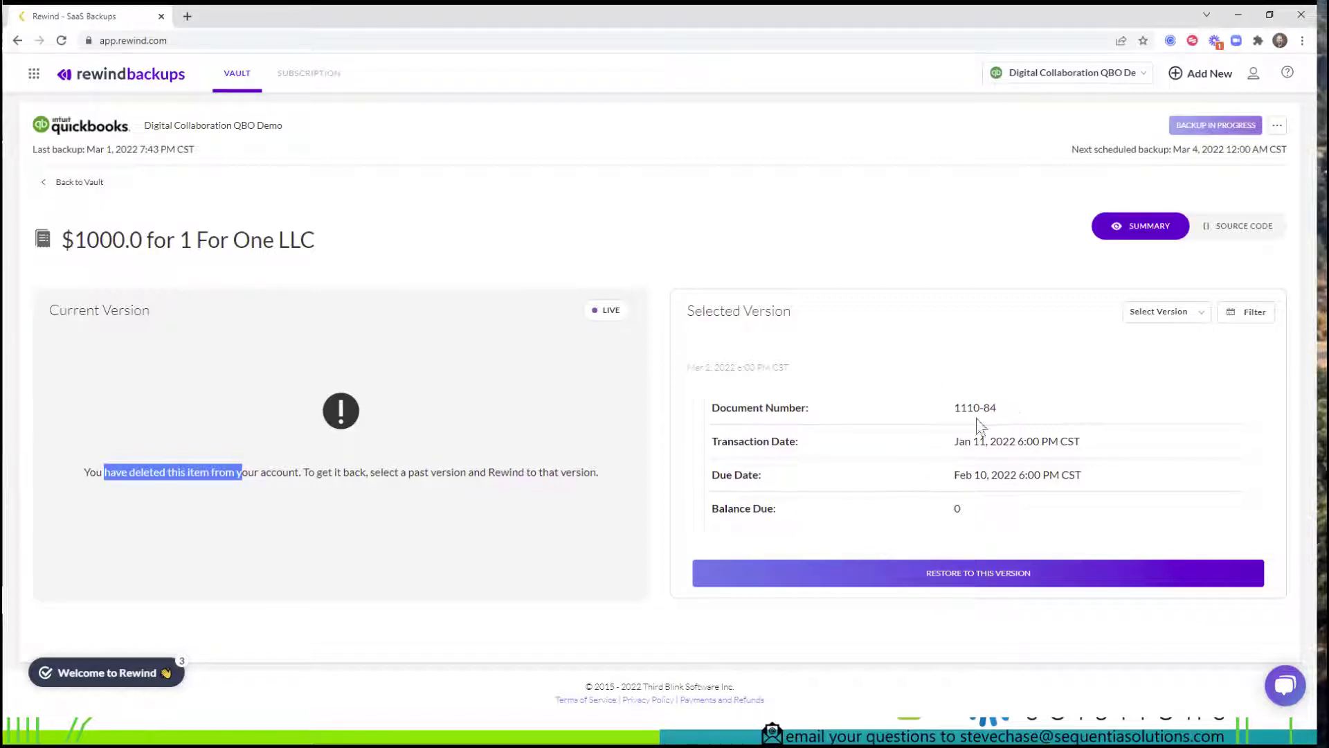
Restore the deleted invoice to its Mar 2, 2022 6:00 PM CST version and confirm the restore
click(1176, 318)
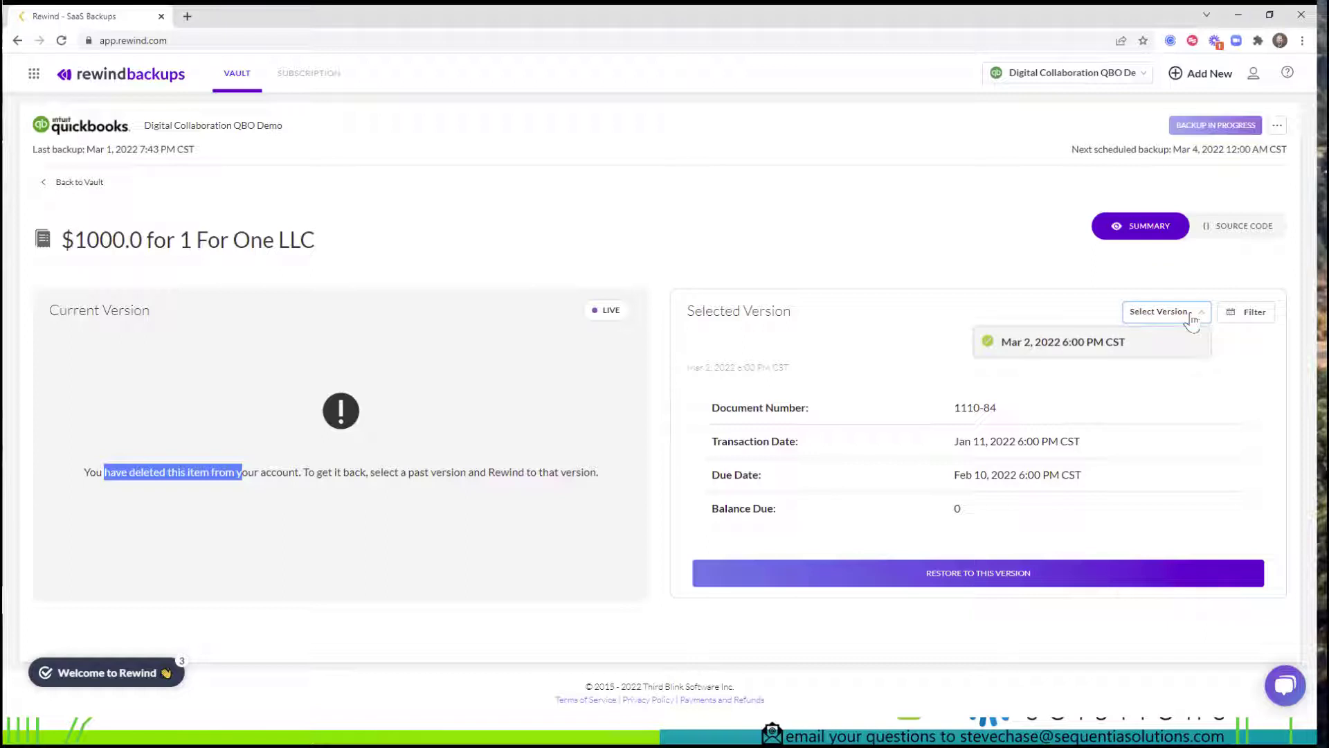
click(1091, 348)
click(1190, 317)
click(1153, 349)
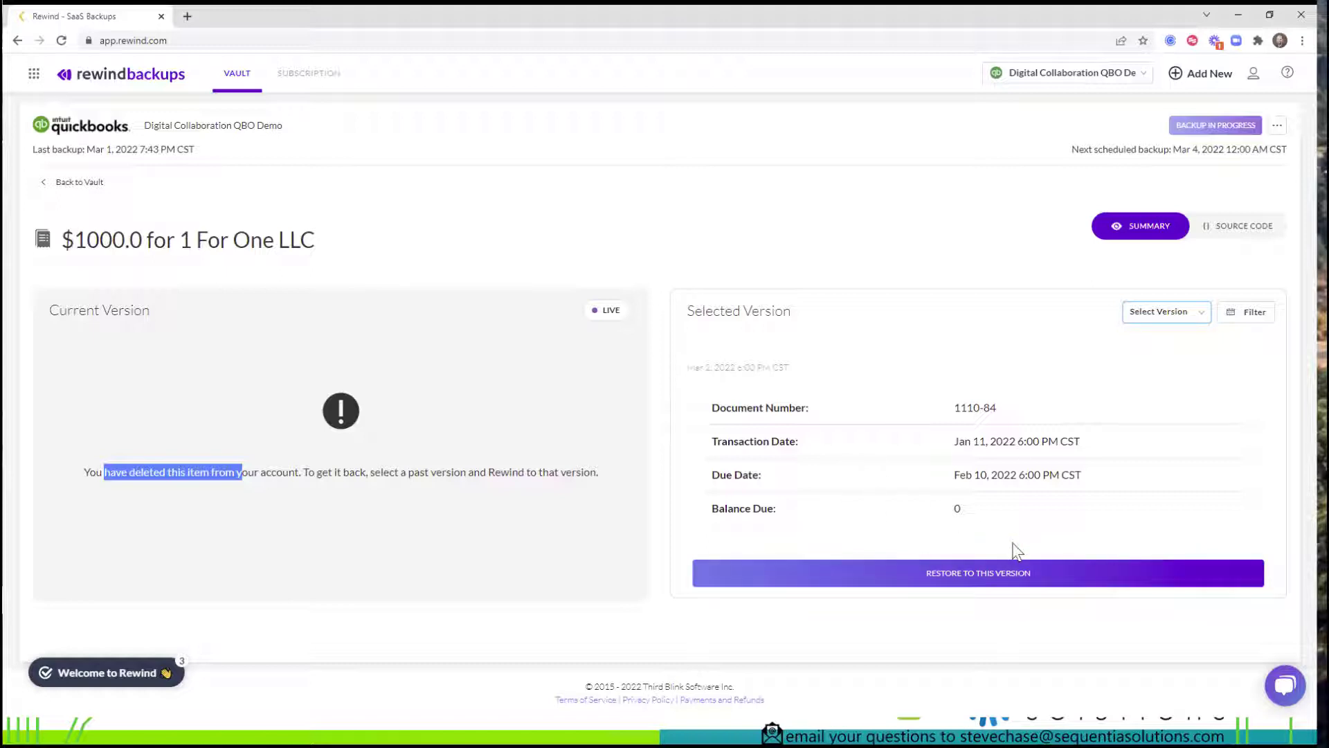
click(1010, 579)
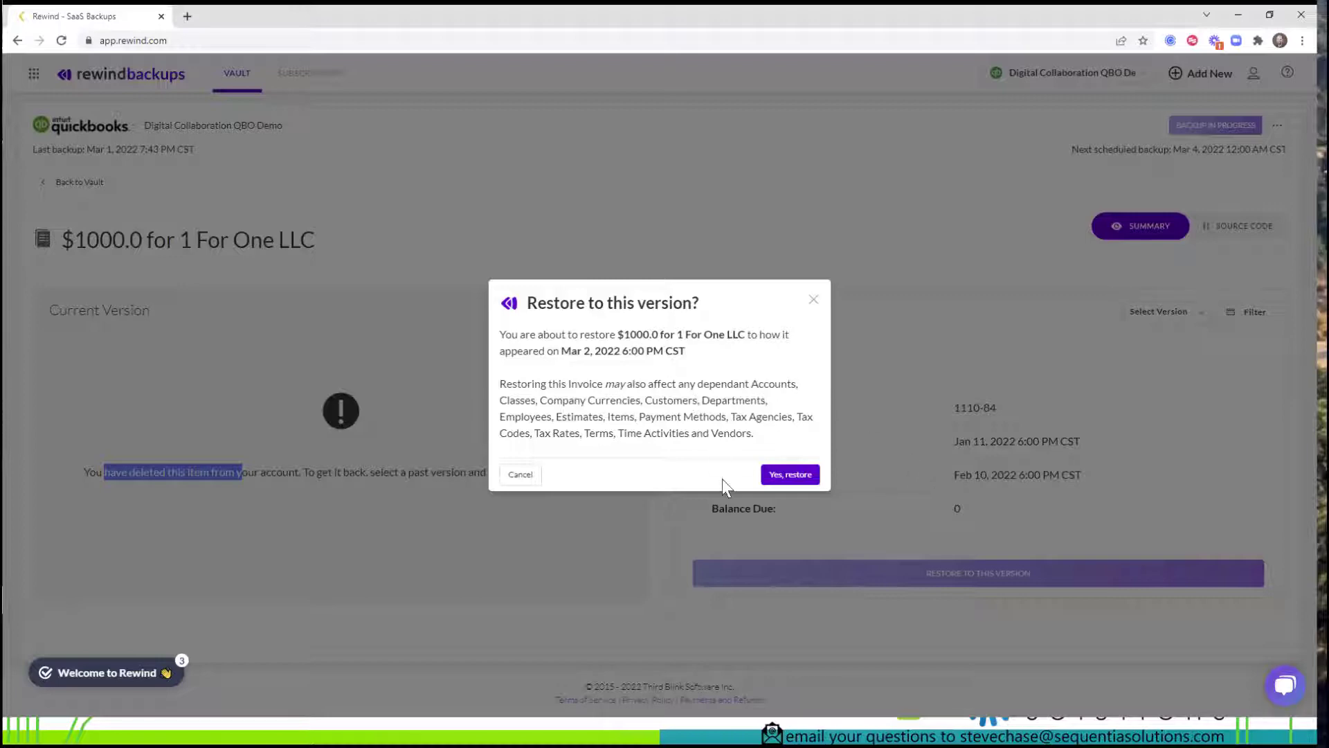
click(783, 478)
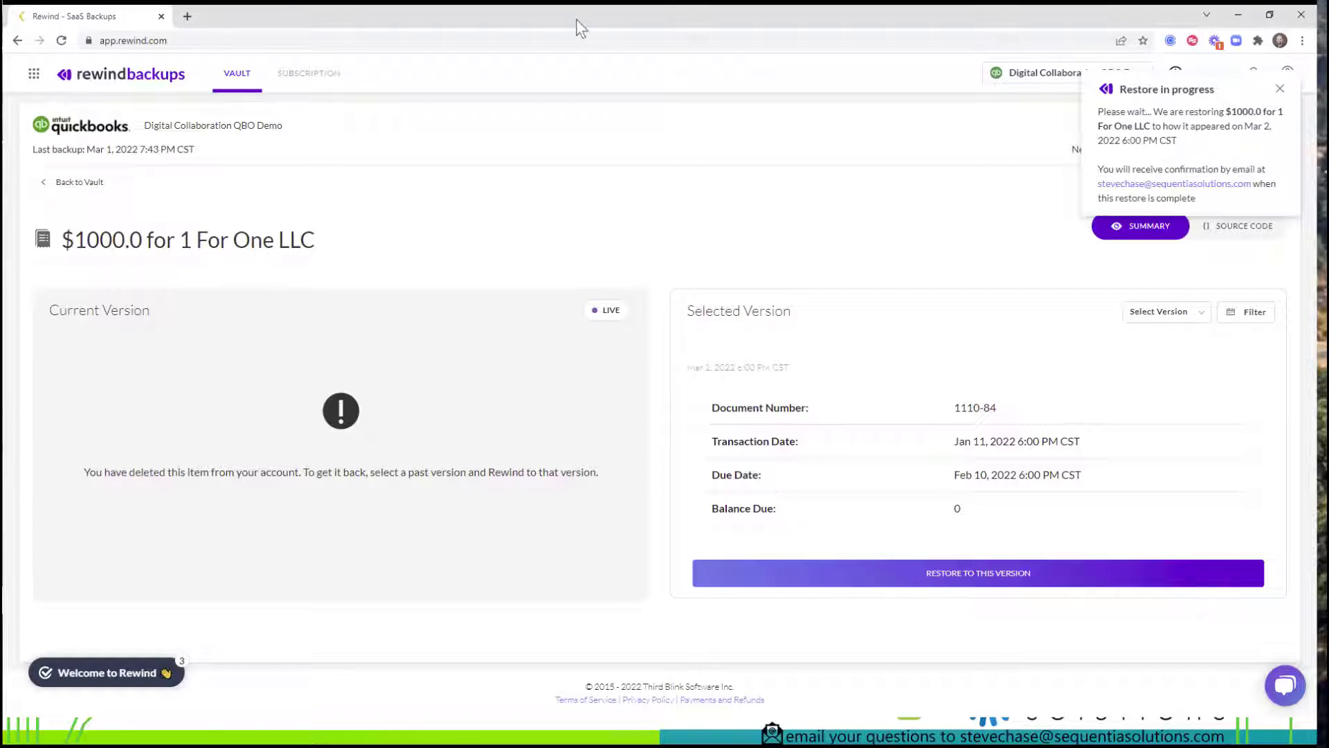
Switch back to QuickBooks, refresh the audit log and review the restored 1 For One LLC invoice from its newest creation entry
drag(575, 14, 957, 181)
key(alt+Tab)
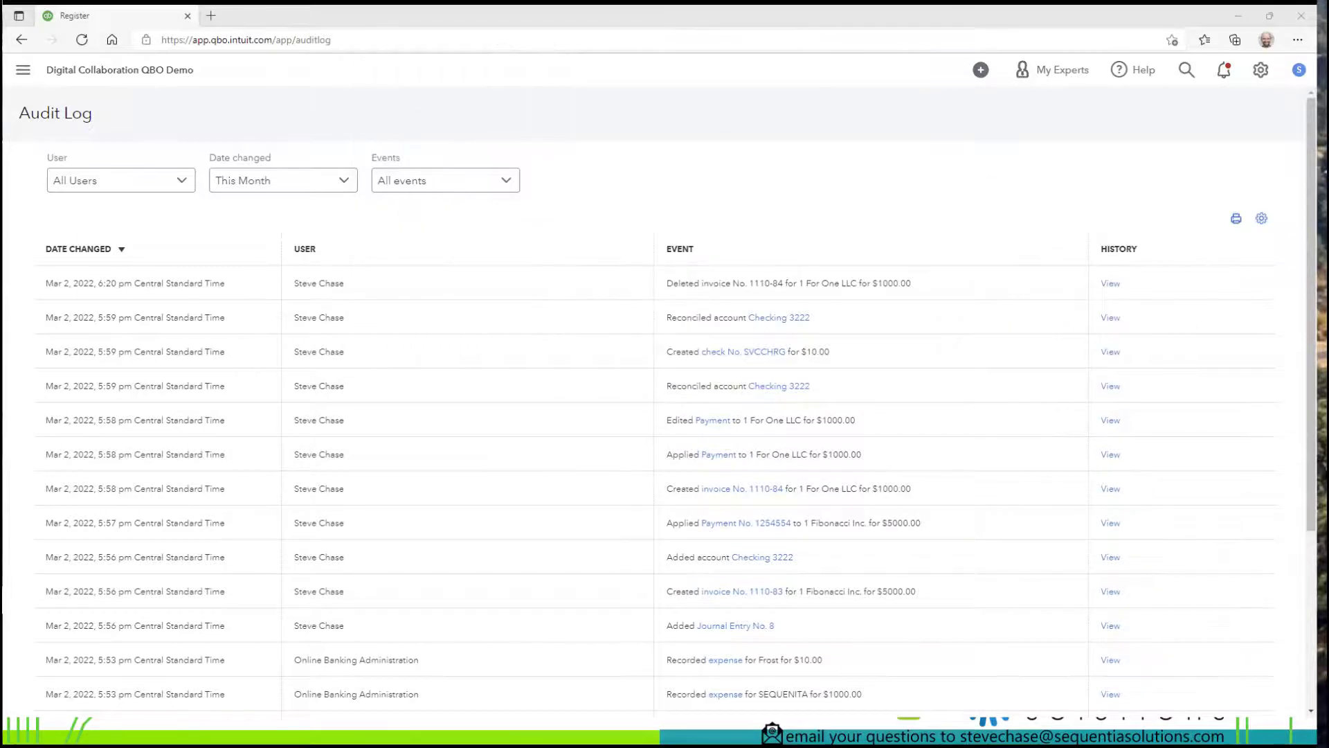
click(81, 39)
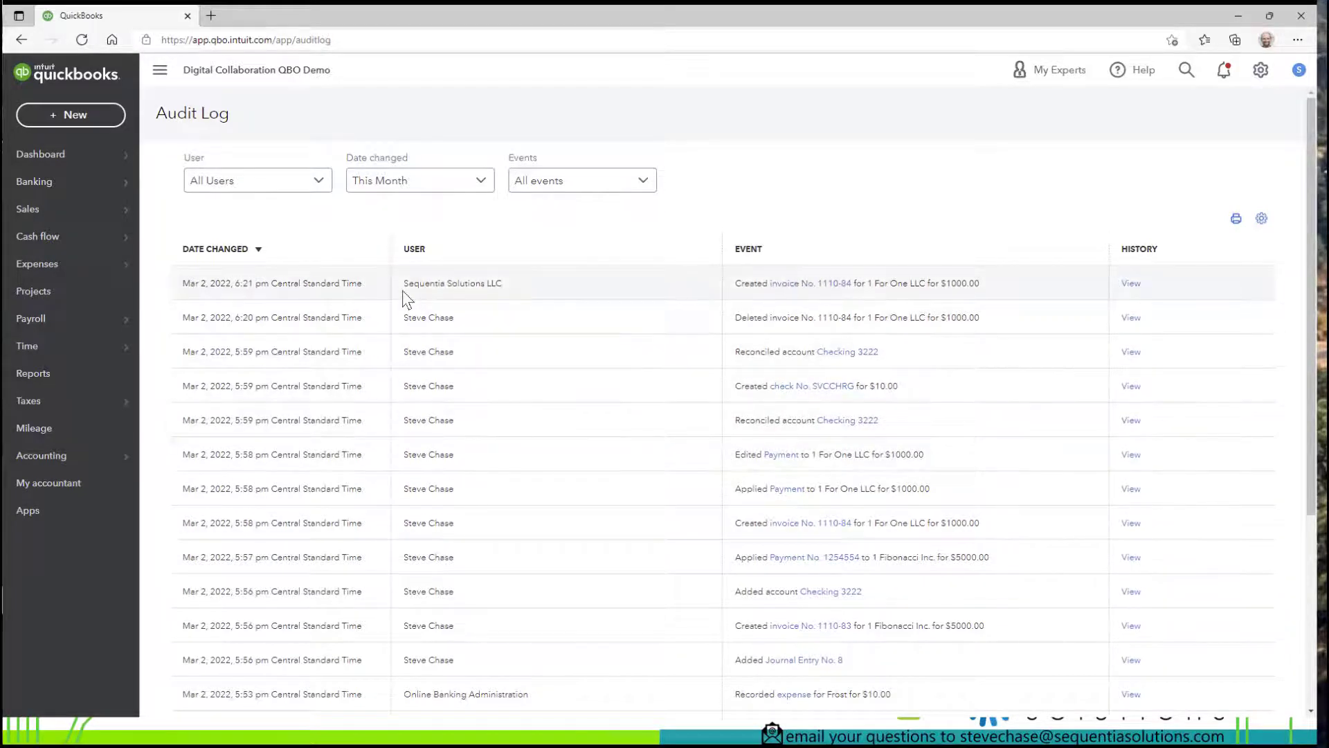
drag(406, 283, 504, 284)
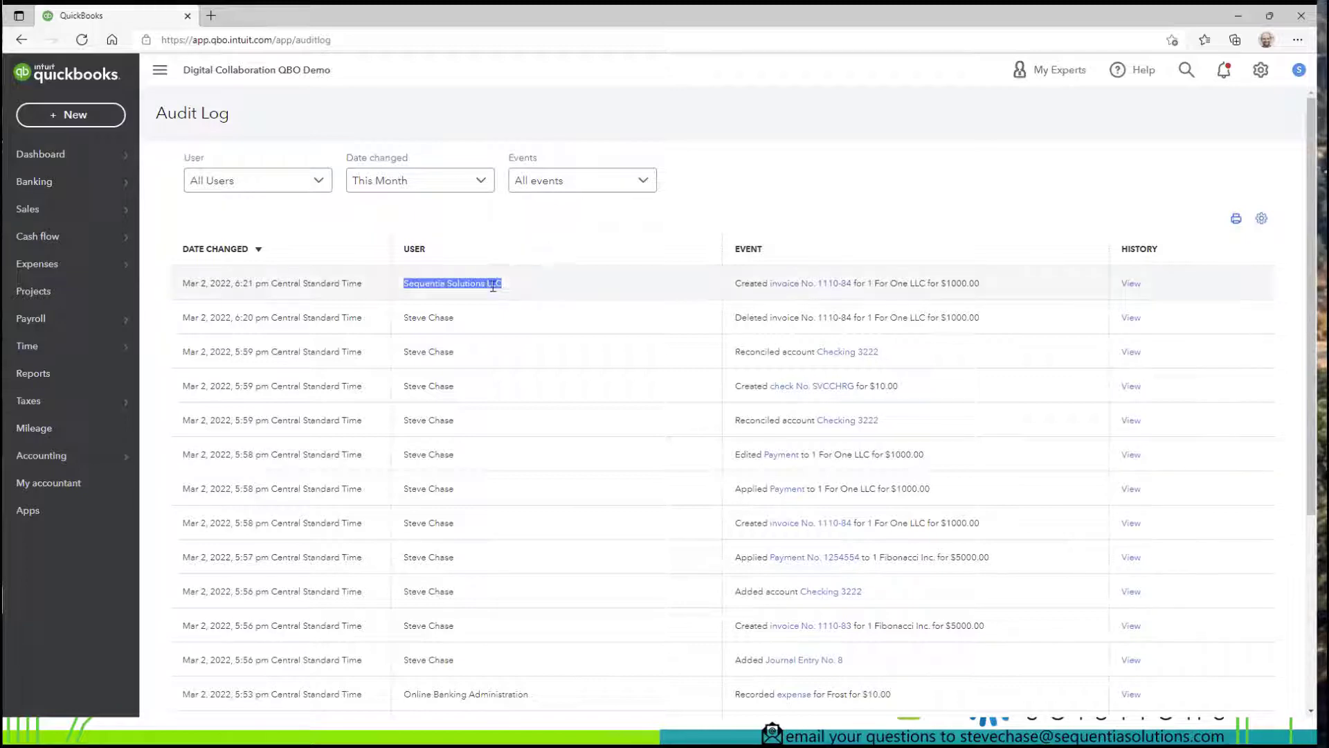
click(496, 284)
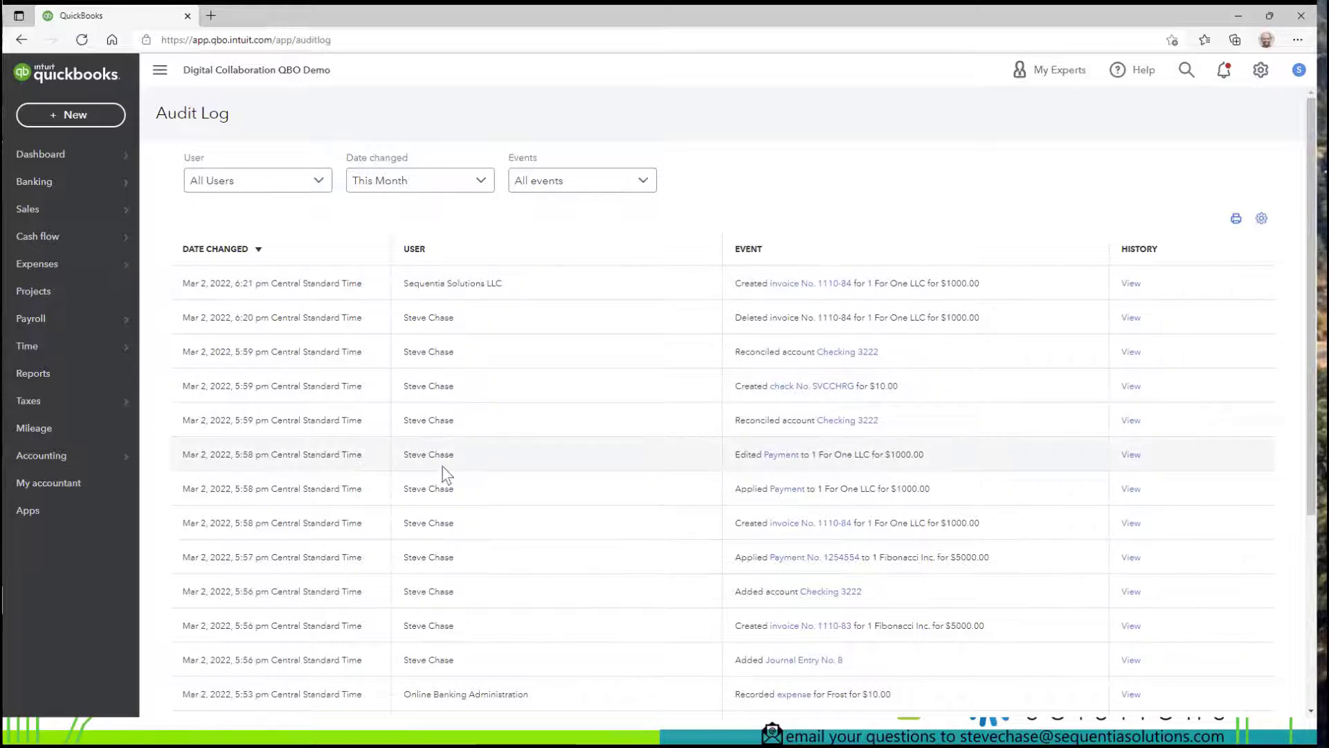
click(805, 285)
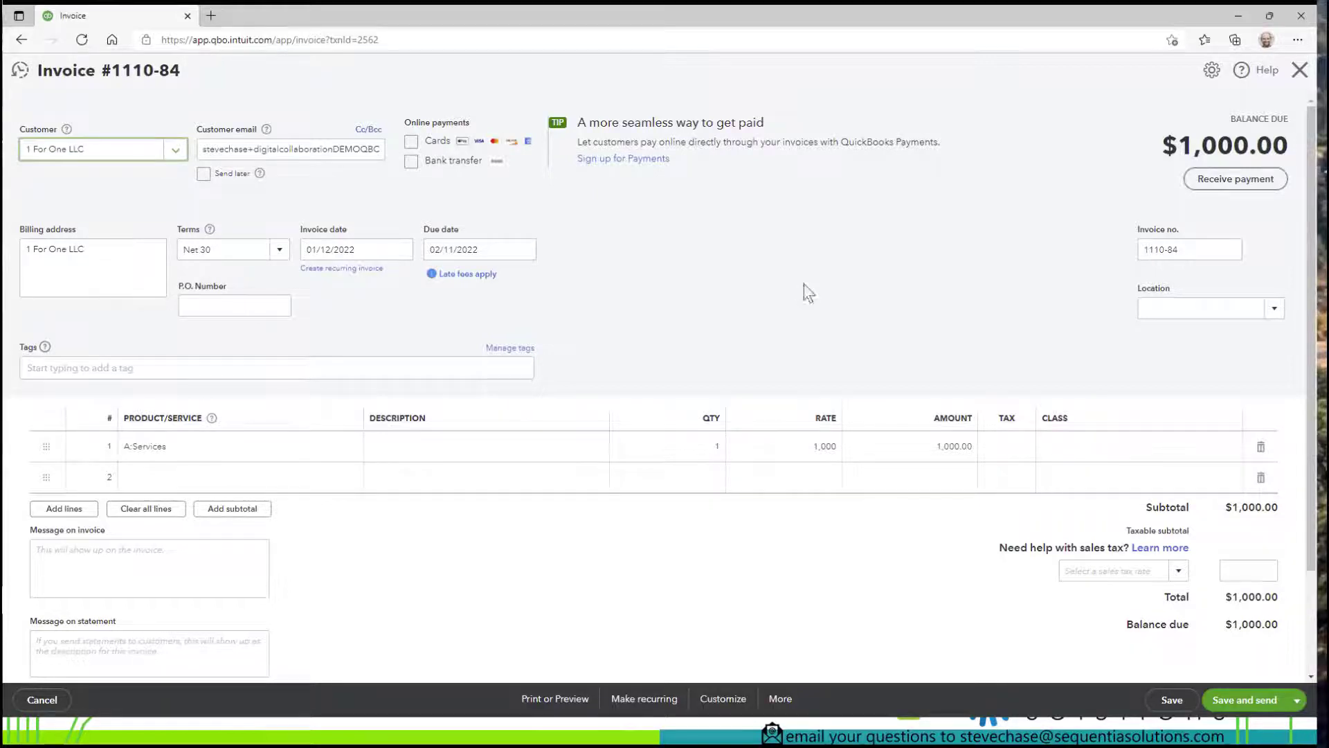
click(1300, 70)
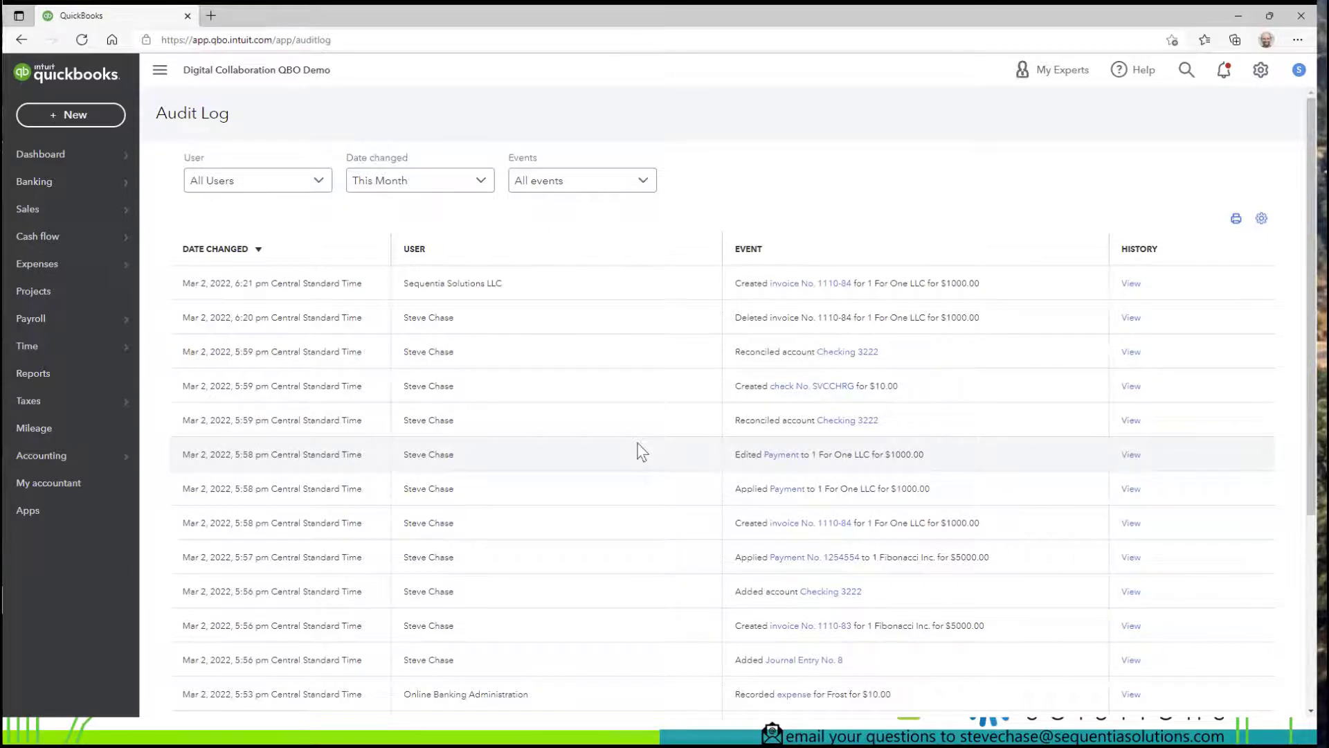
Apply the 01/19/2022 $1,000.00 payment from 1 For One LLC to its invoice dated 01/12/2022, and save the change to the reconciled transaction
click(1181, 72)
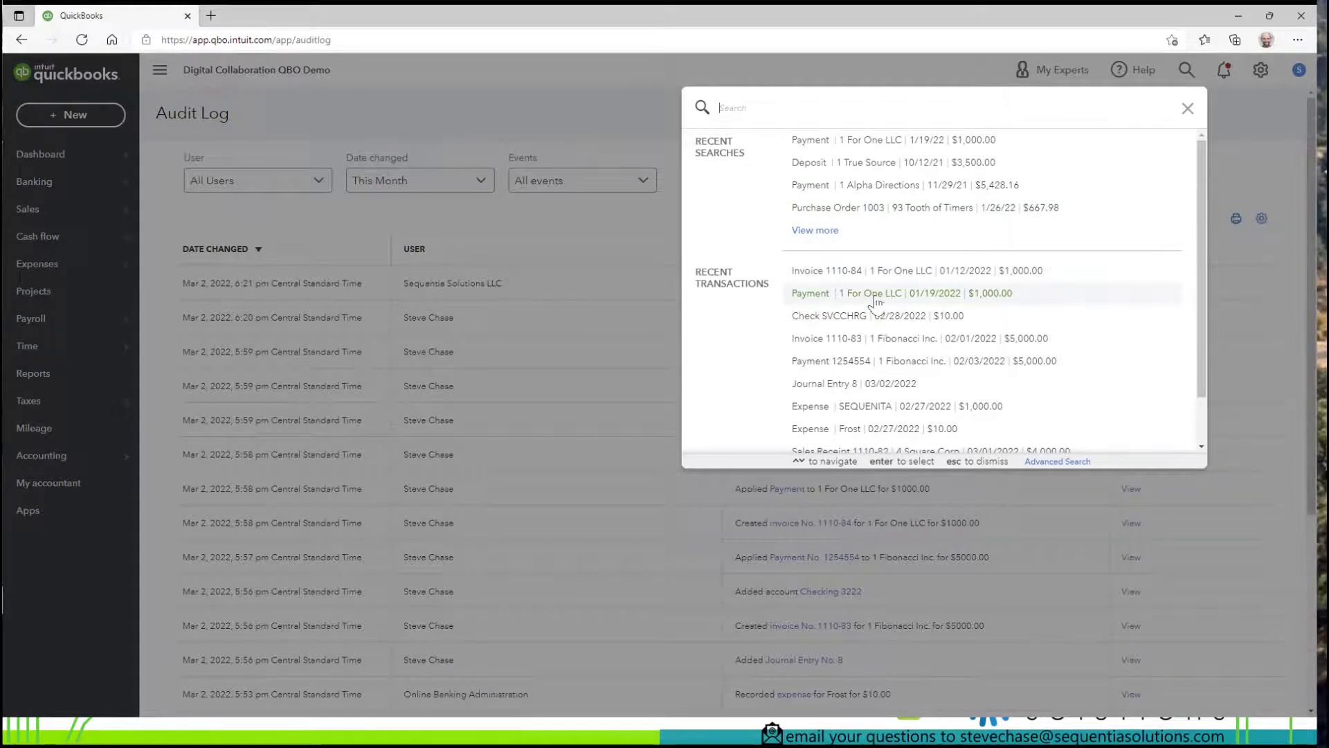
click(875, 300)
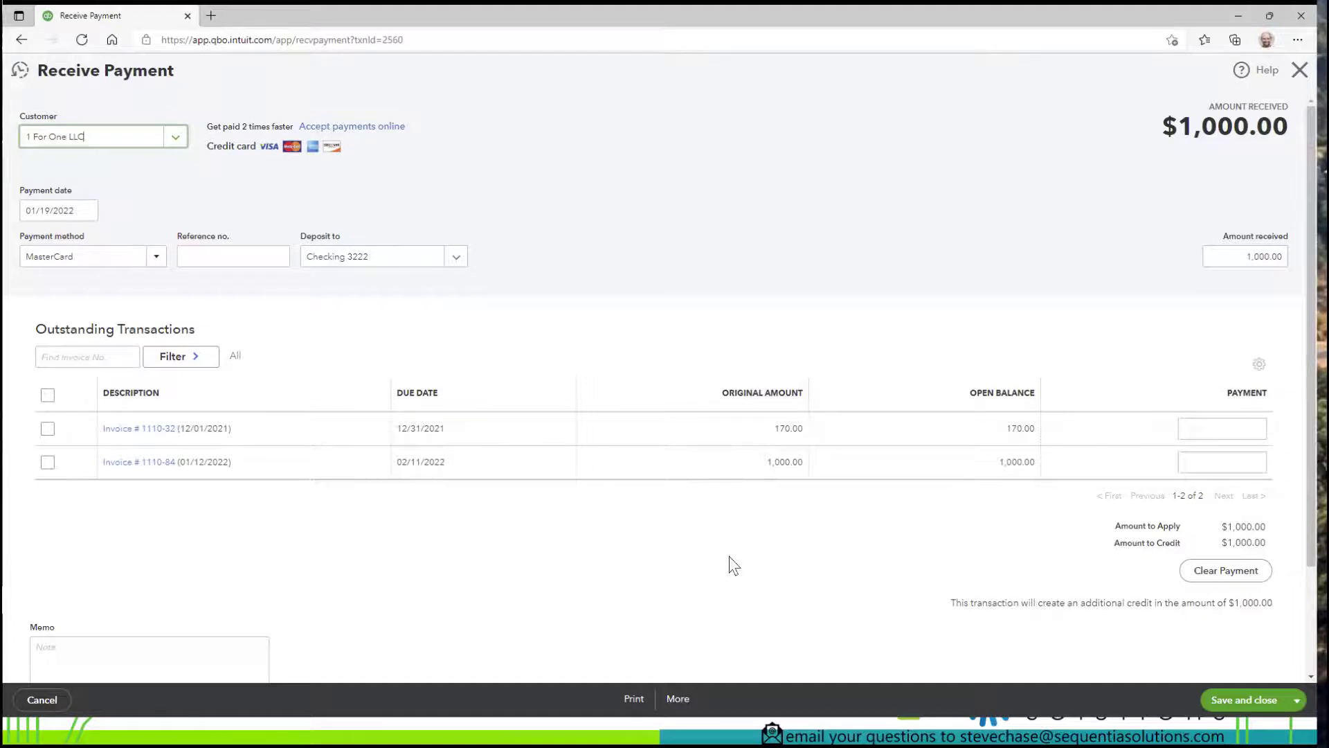
click(48, 463)
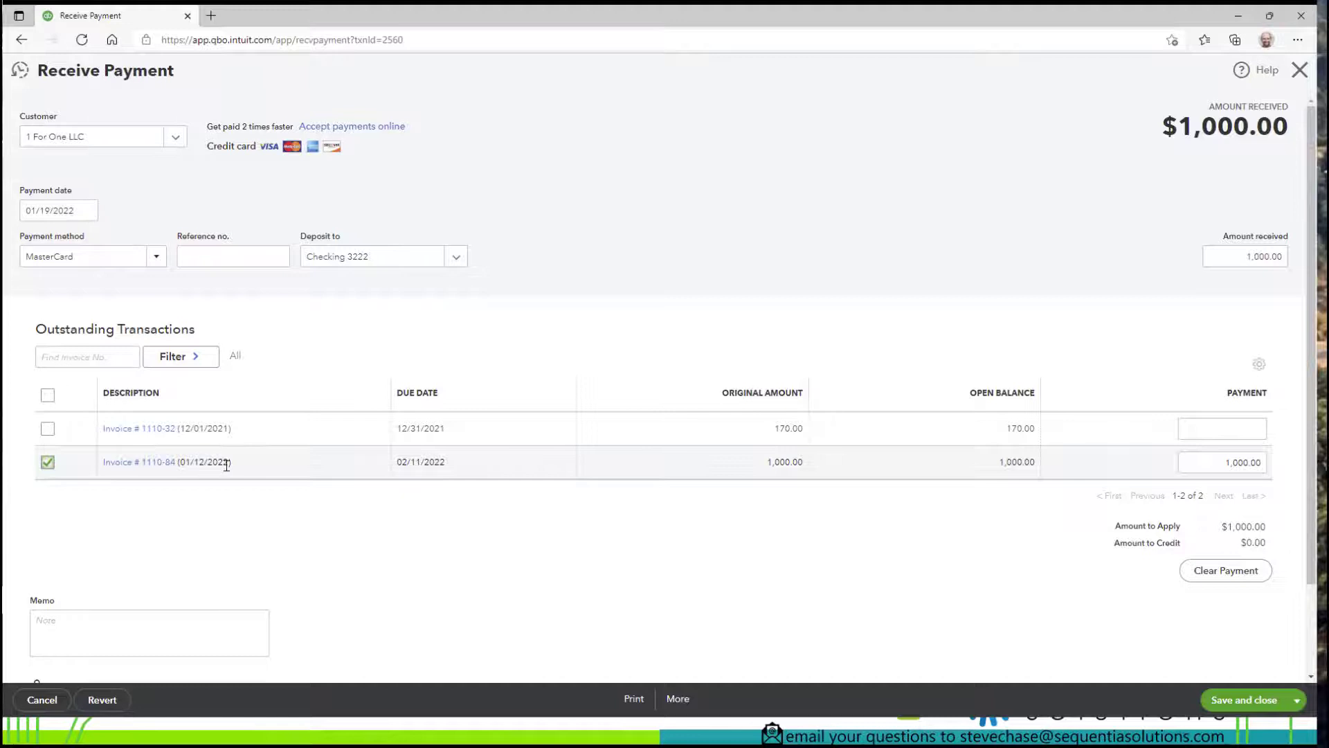
click(1246, 701)
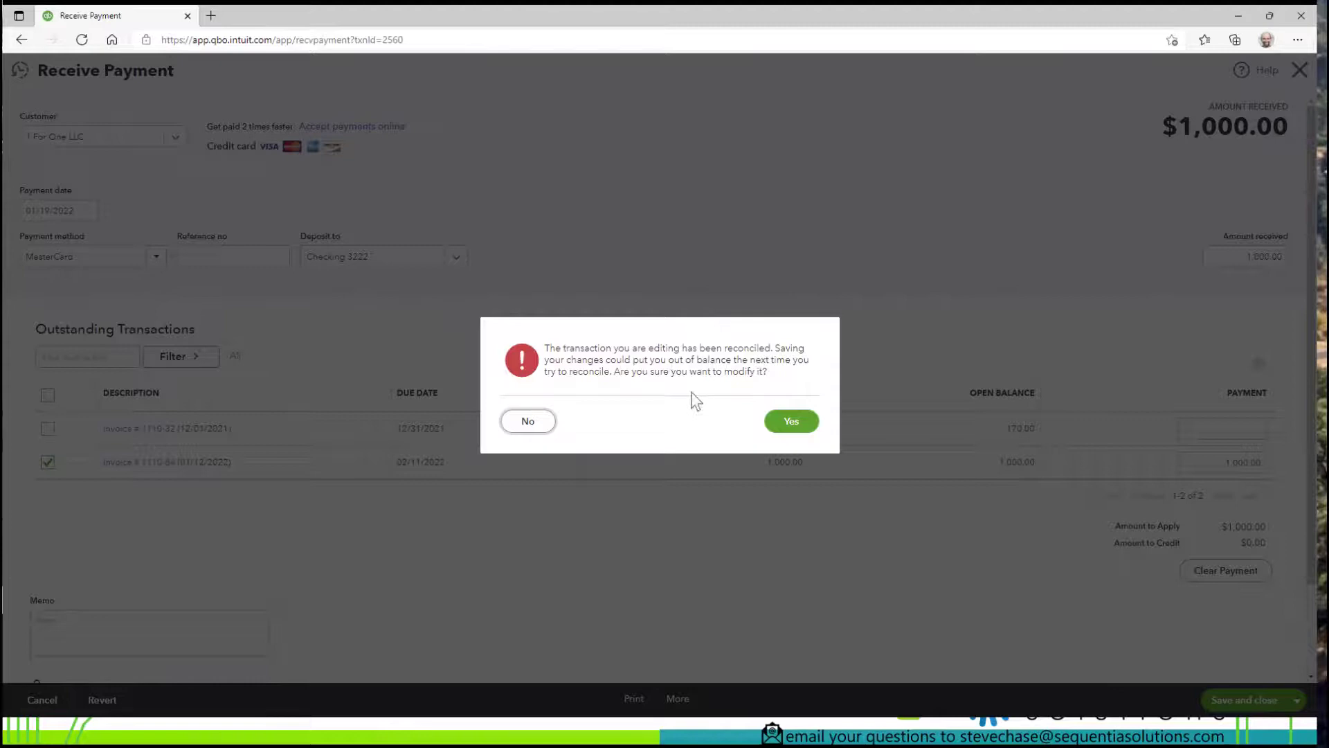
click(791, 421)
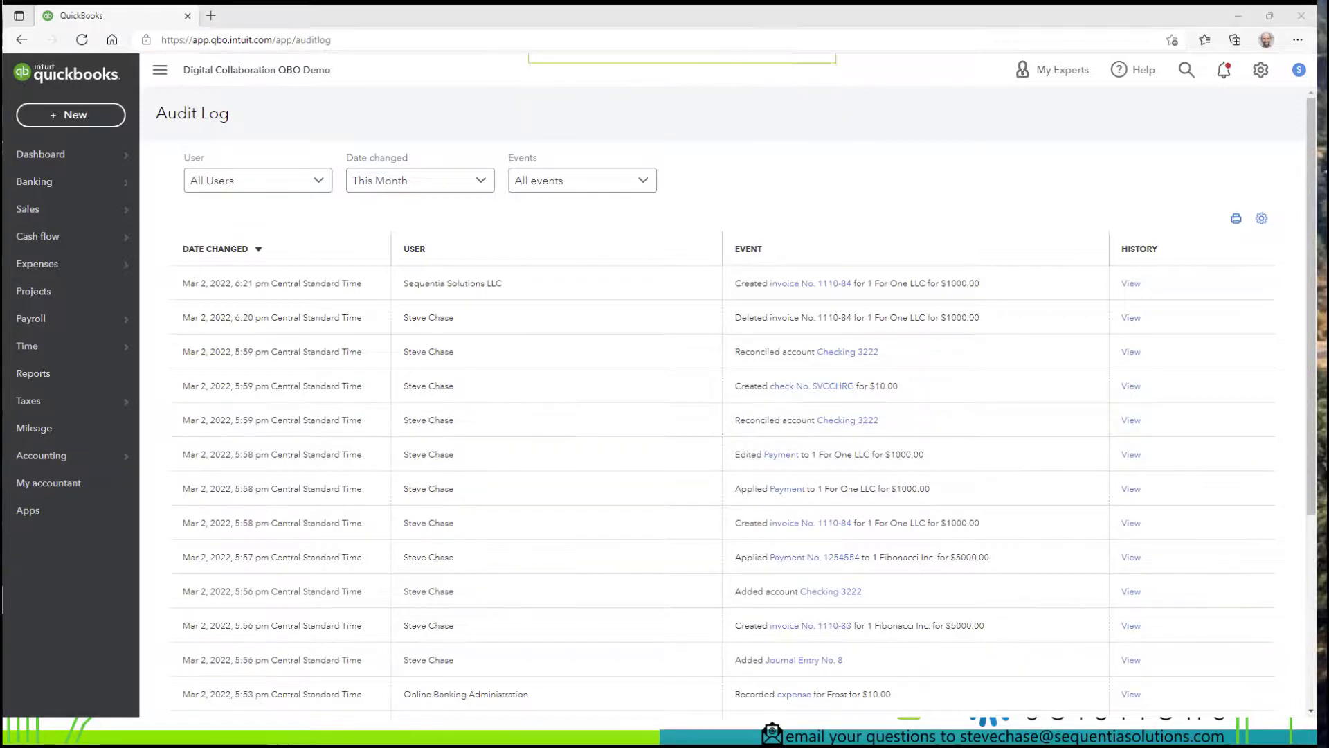
Switch to Rewind Backups, browse the vault's older items and examine the versions of a $35.15 upwork purchase
drag(1316, 298, 537, 8)
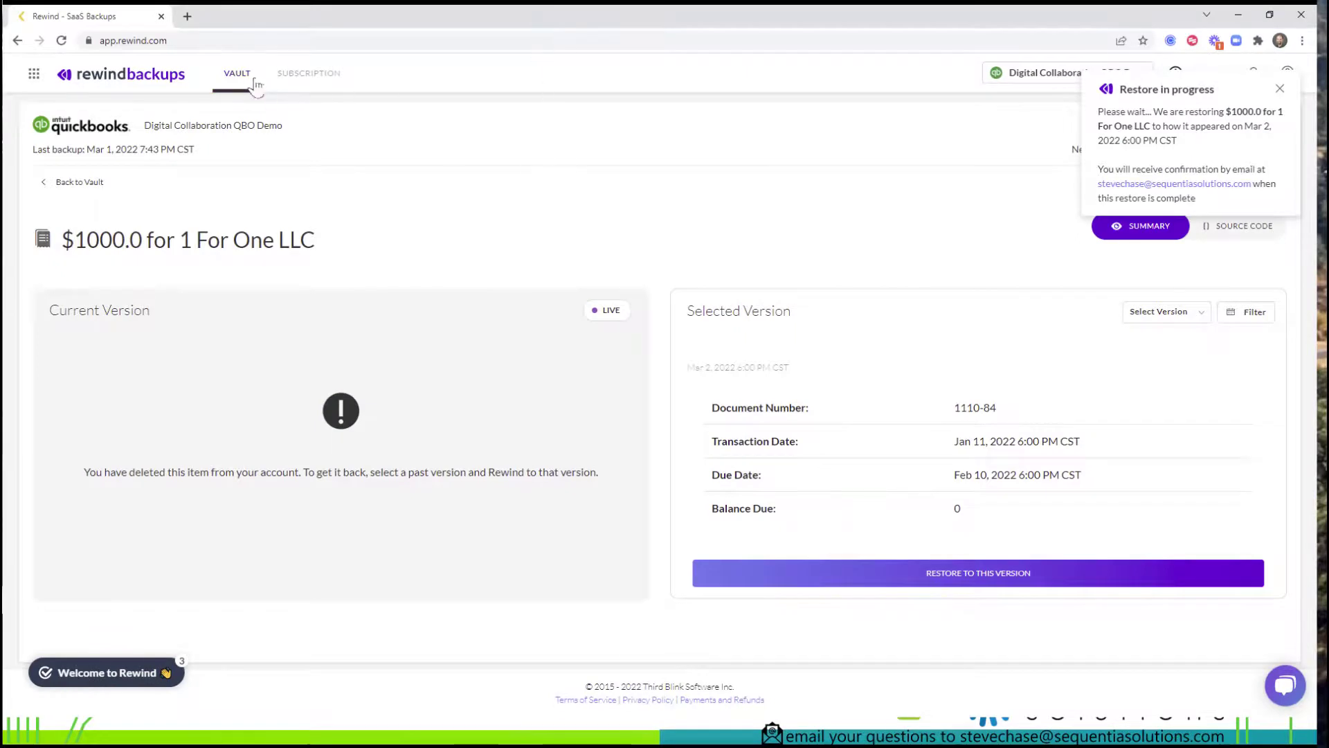
click(239, 77)
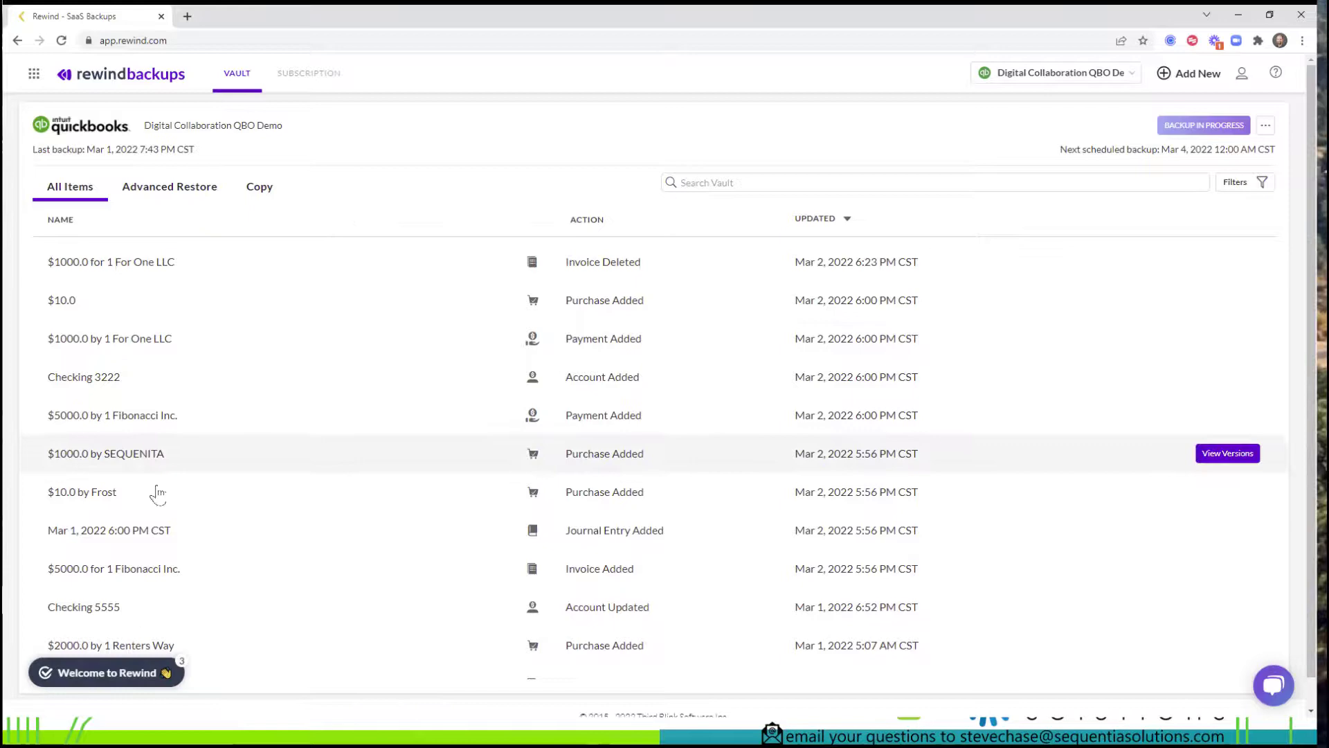
scroll(236, 489, down, 4)
scroll(238, 489, down, 8)
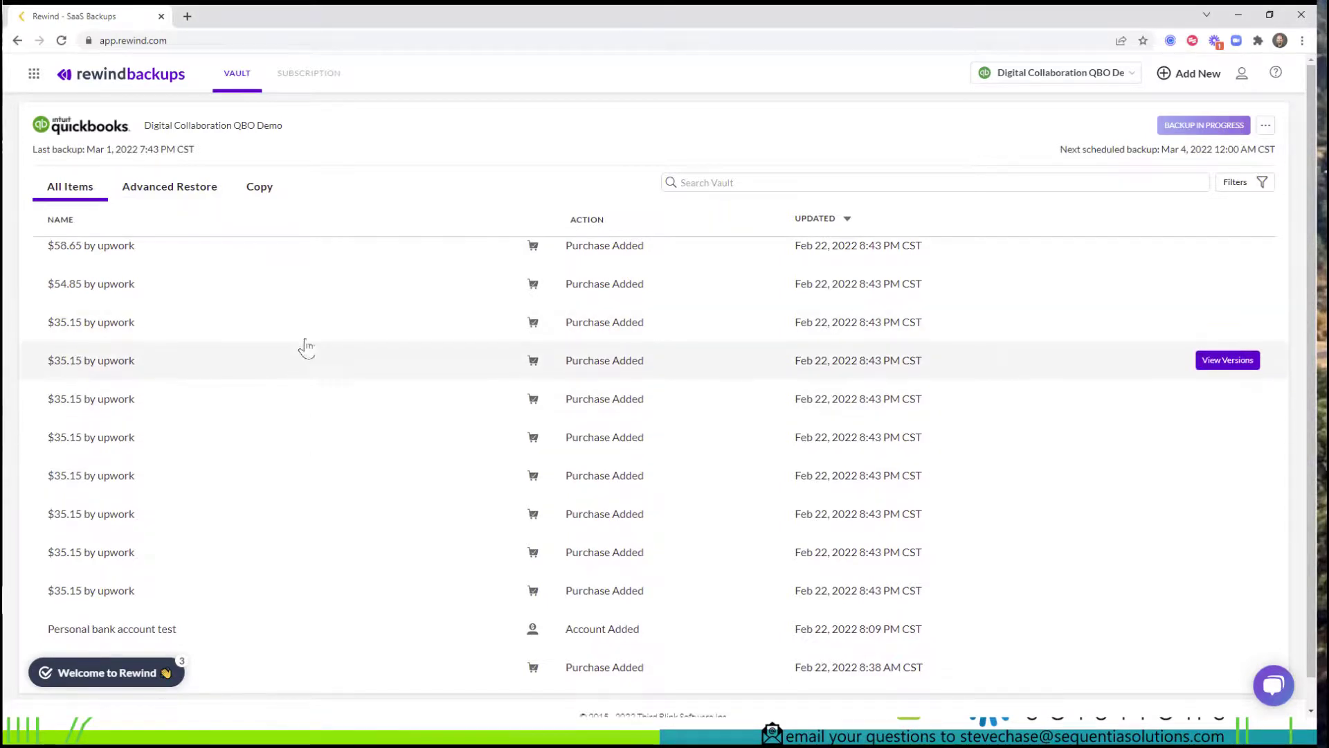
click(303, 324)
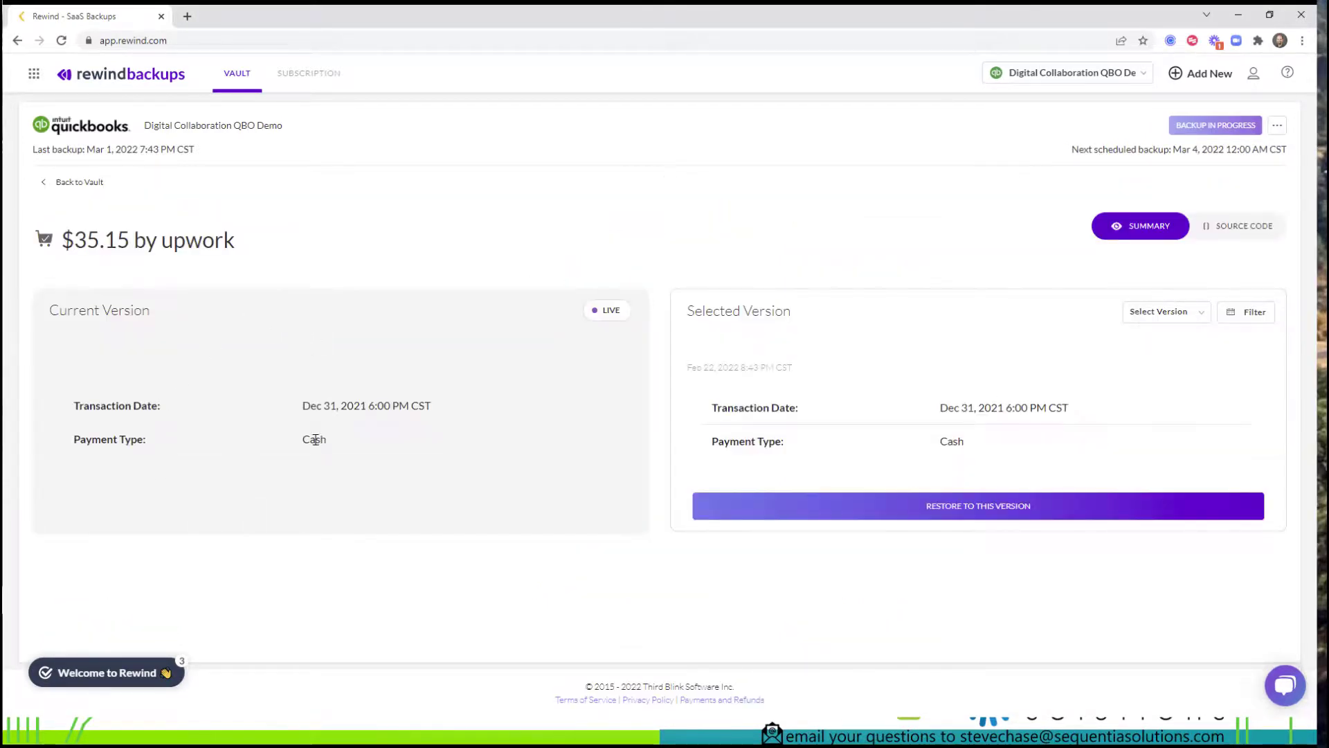
click(1175, 321)
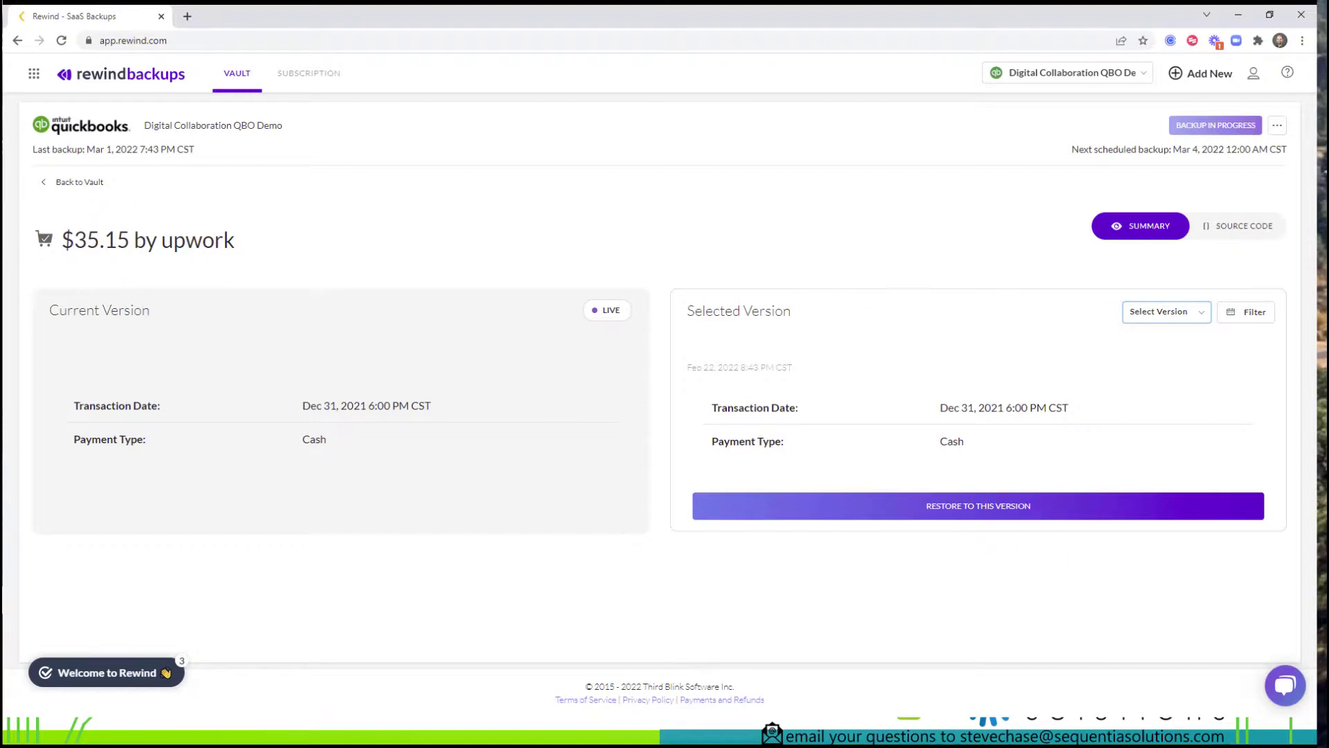
Reduce the Rewind and QuickBooks browser windows from full size to reveal the demo slide
double_click(308, 14)
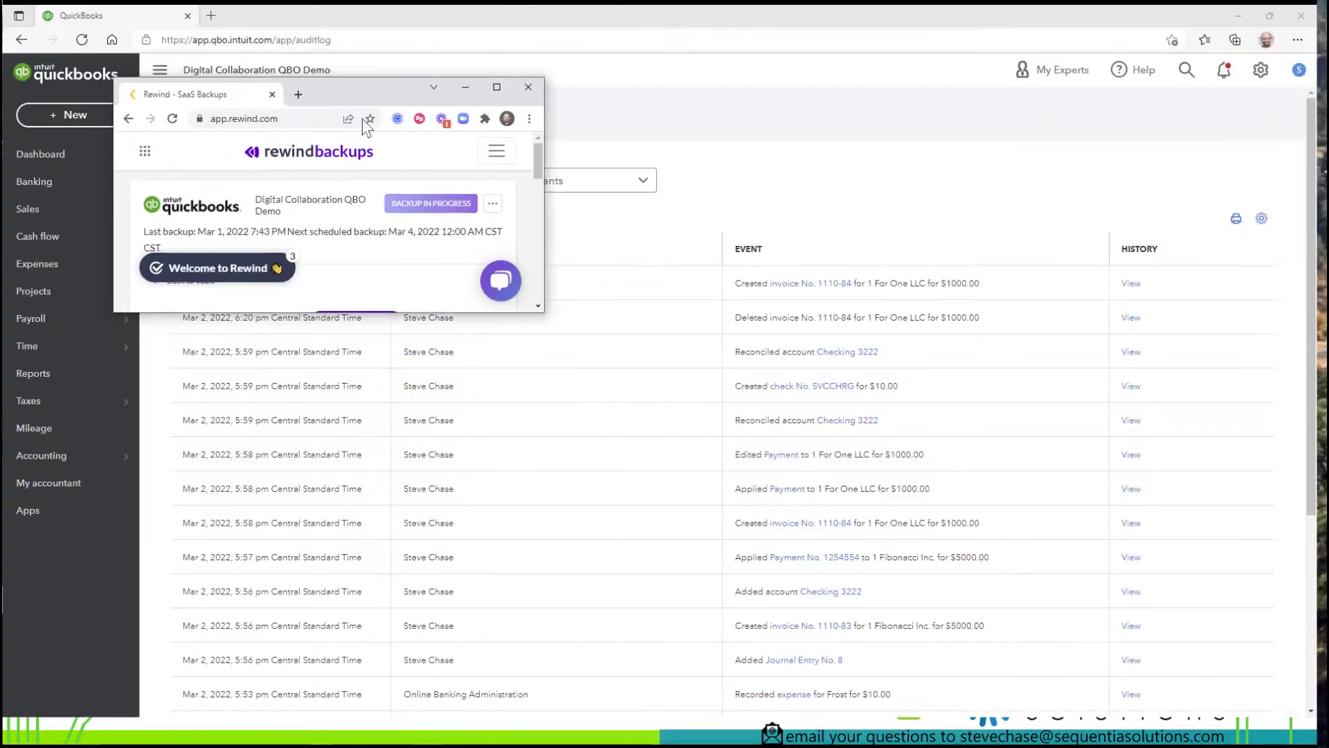
key(super+Down)
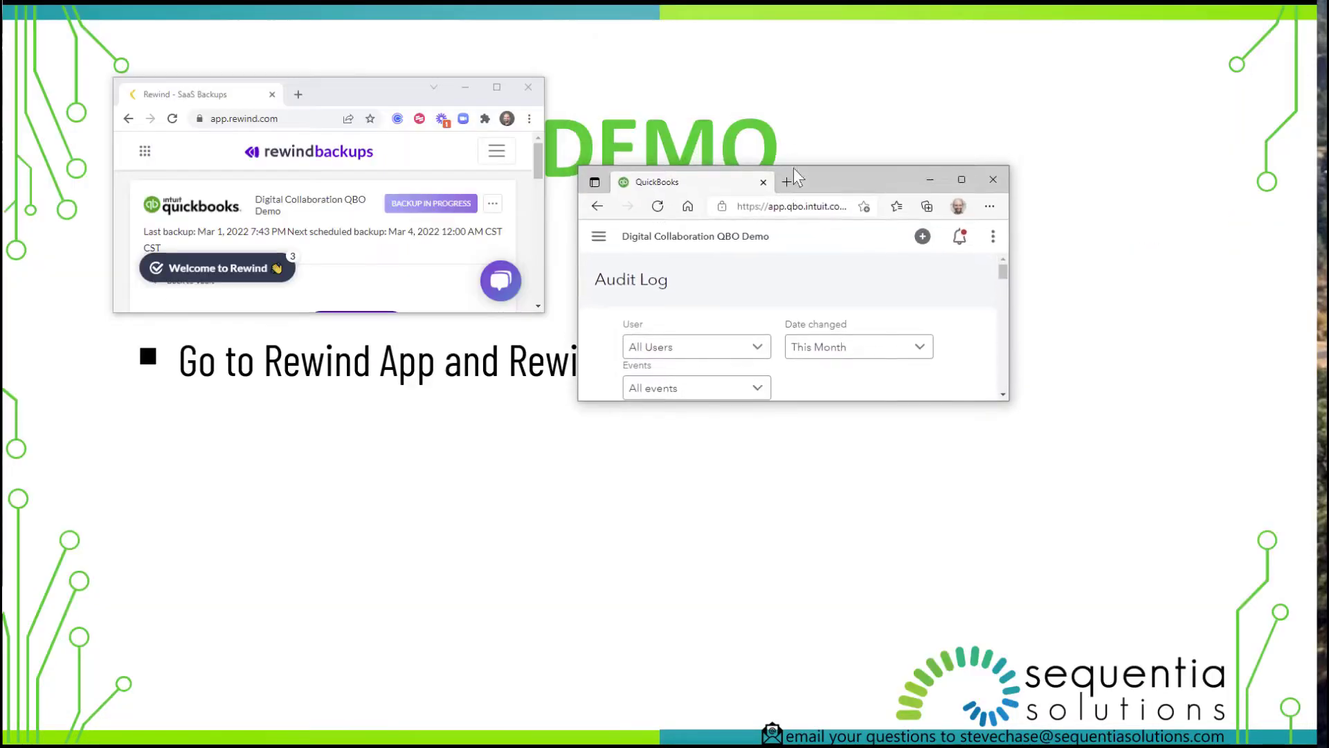